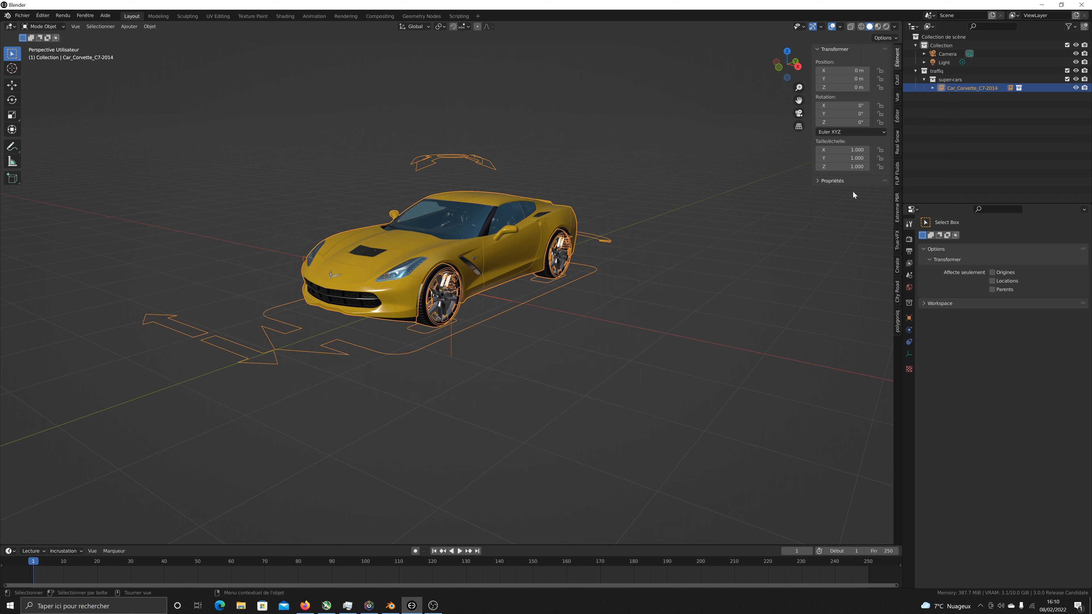
Switch the viewport to rendered shading and enable AO in the Cycles quick render settings.
click(887, 26)
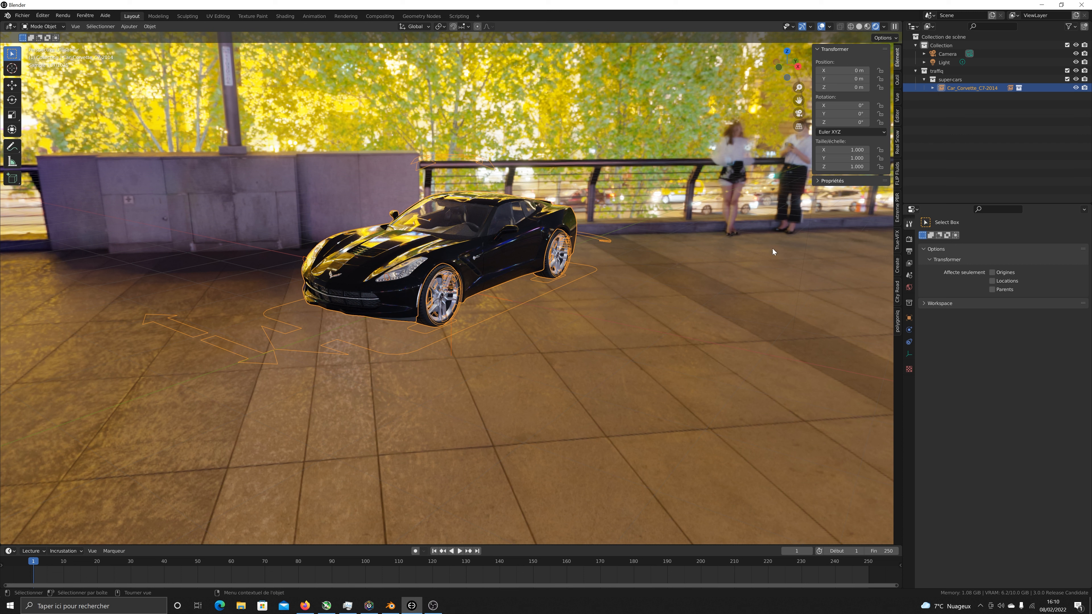
click(909, 239)
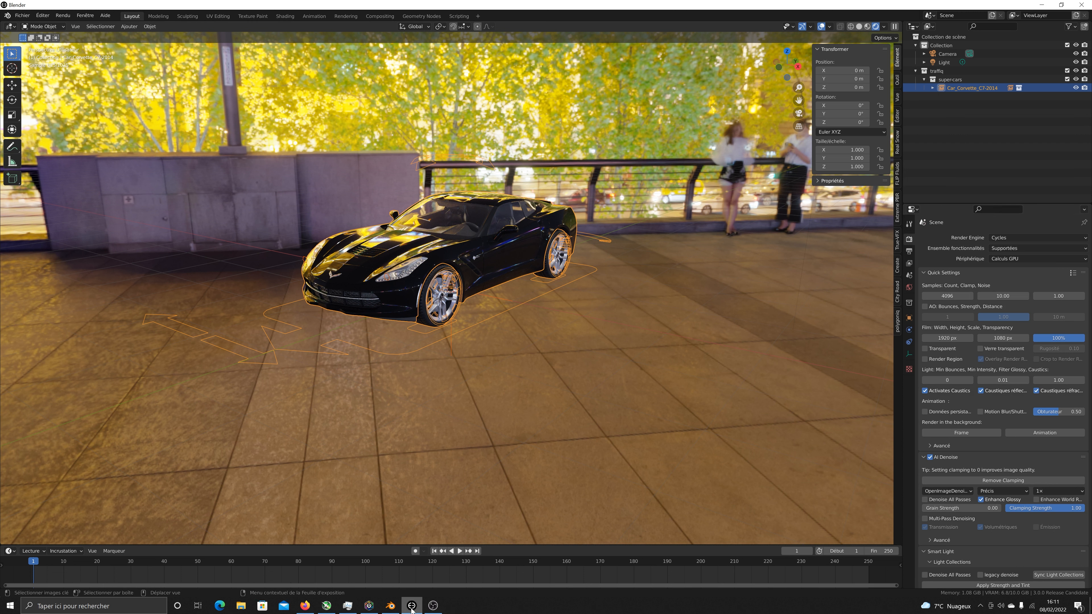
mouse_move(411, 605)
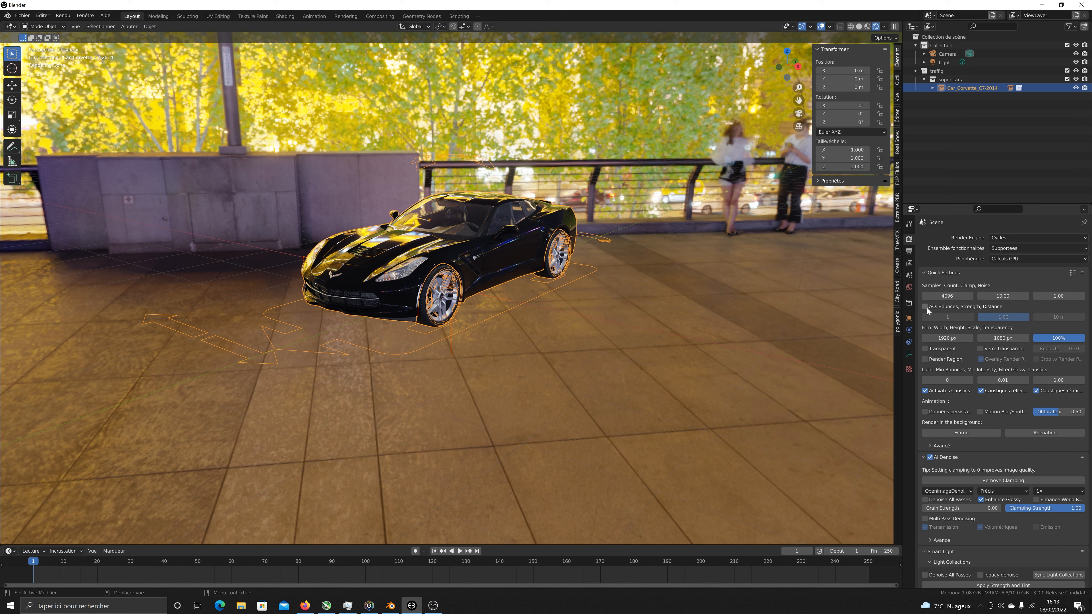
click(928, 308)
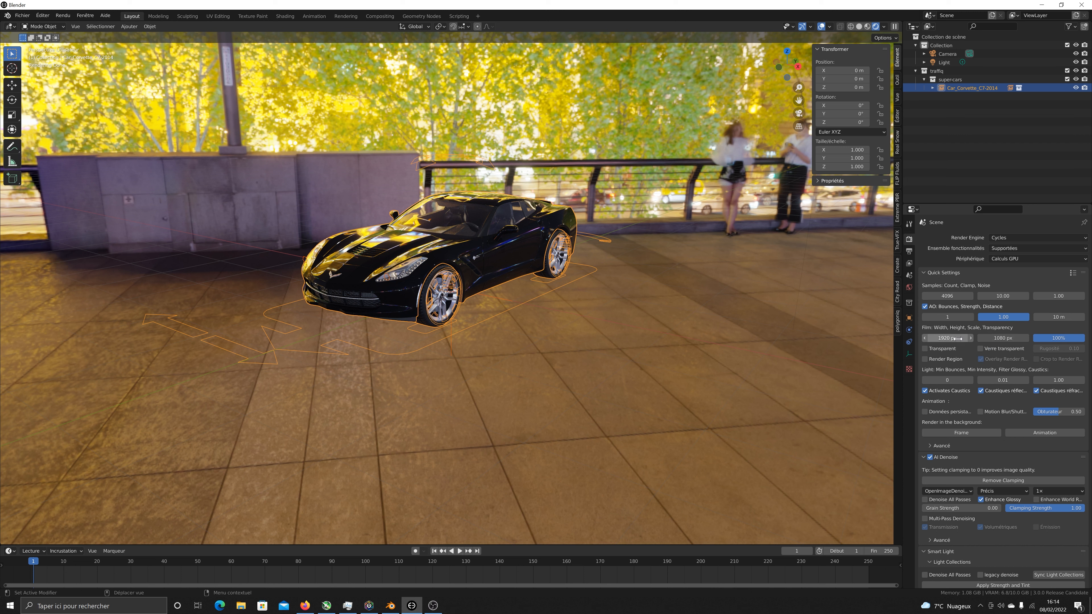
Try the Transparent, Verre transparent and Render Region options in the quick film settings.
key(ctrl+Tab)
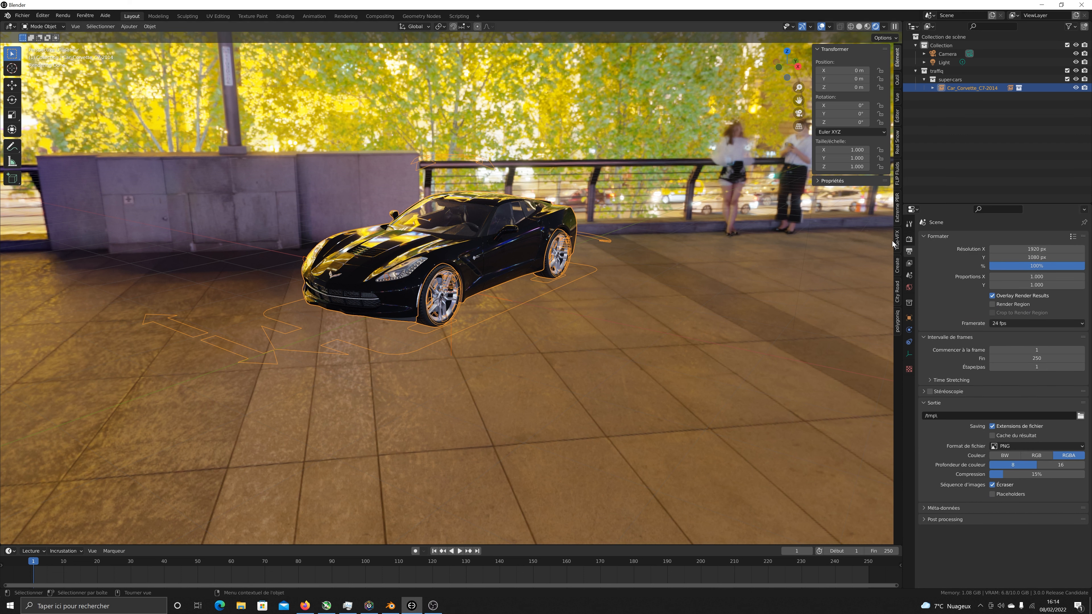
click(910, 240)
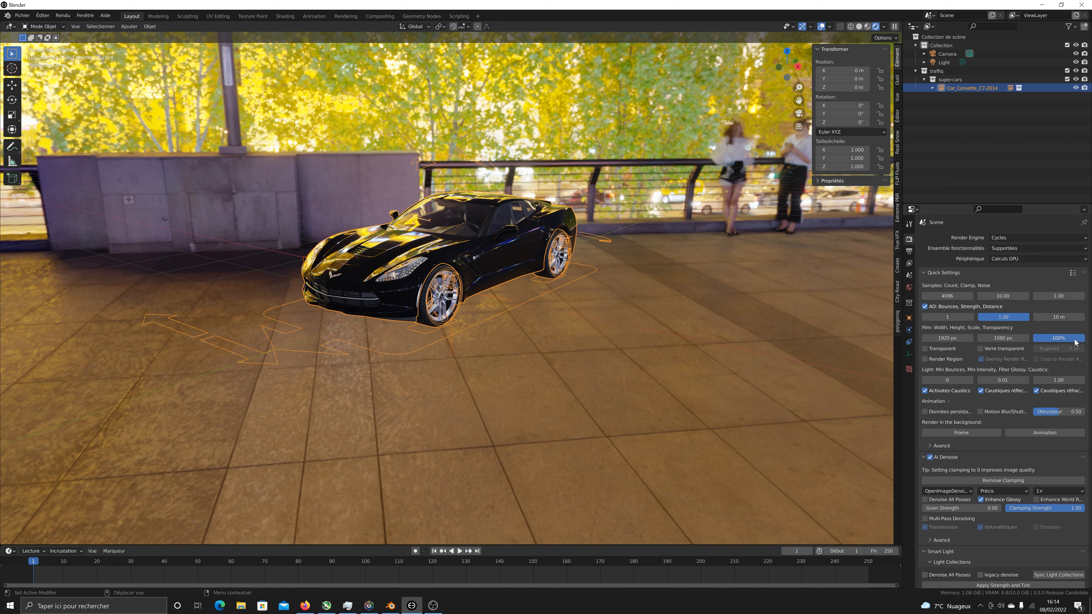
click(925, 349)
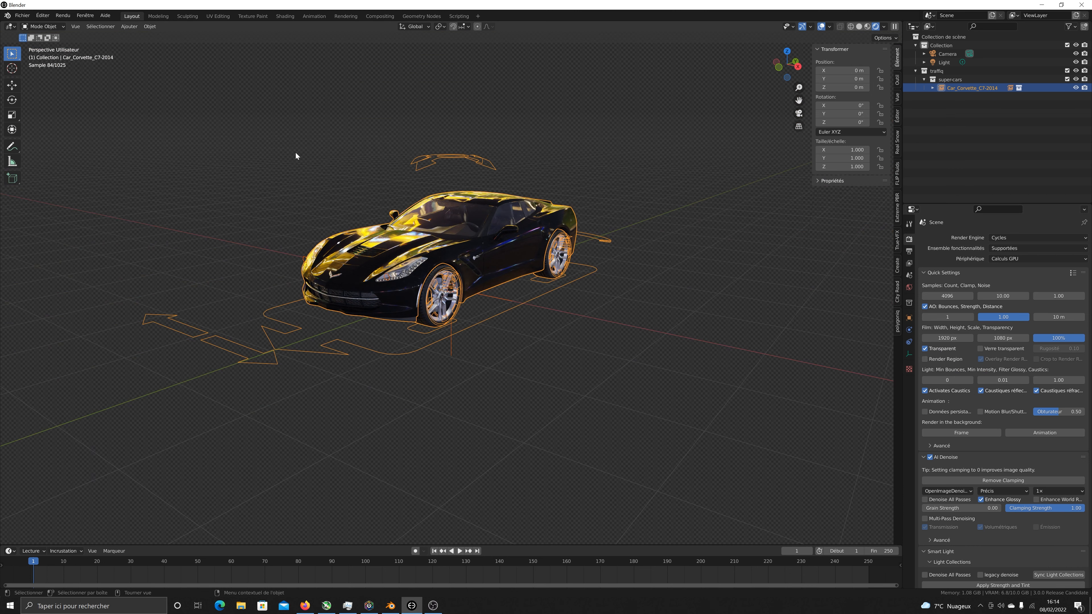
click(926, 349)
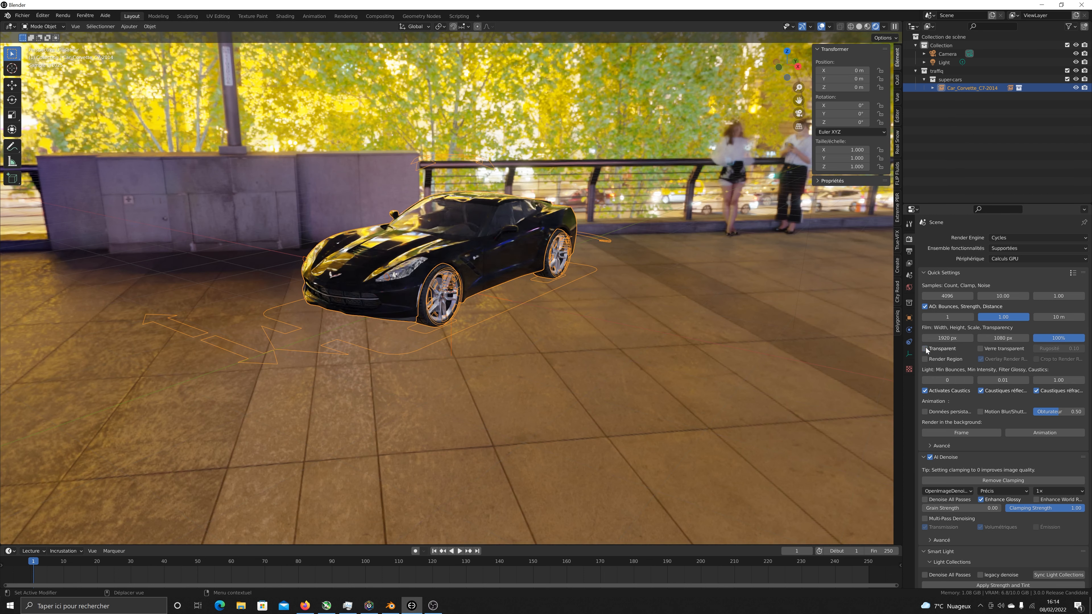
click(980, 349)
click(981, 349)
click(929, 359)
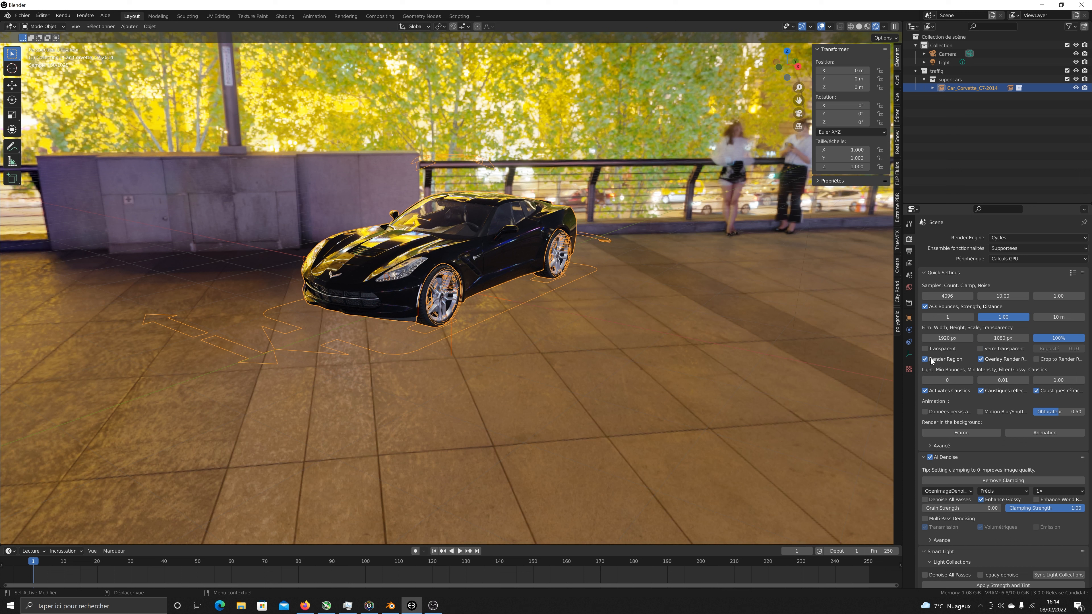
click(930, 360)
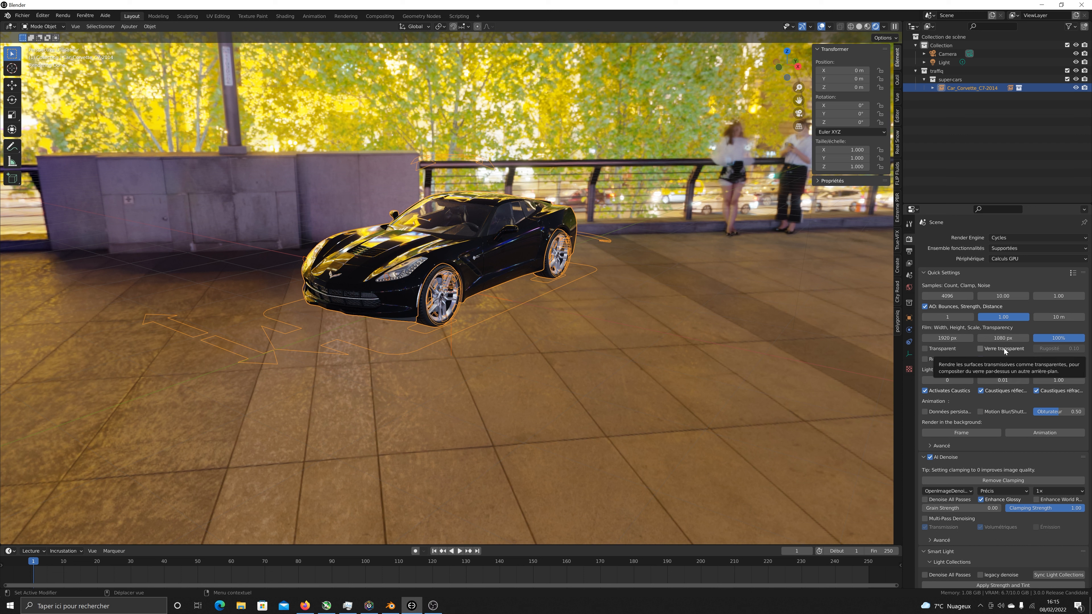
Change the AI Denoise denoiser to OptiX.
scroll(1005, 349, down, 1)
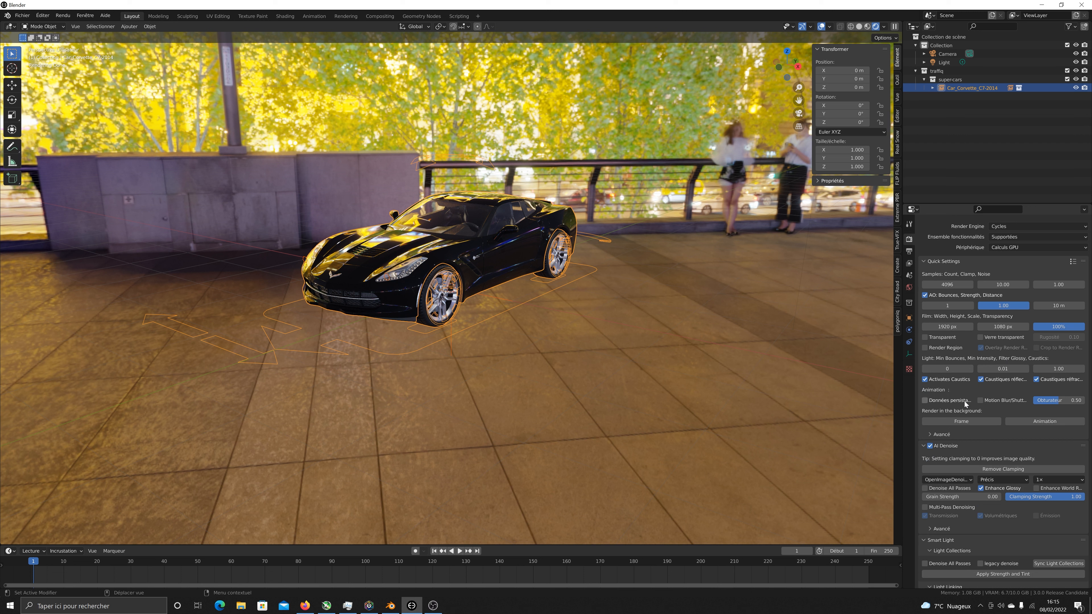
scroll(964, 467, down, 1)
scroll(939, 441, down, 1)
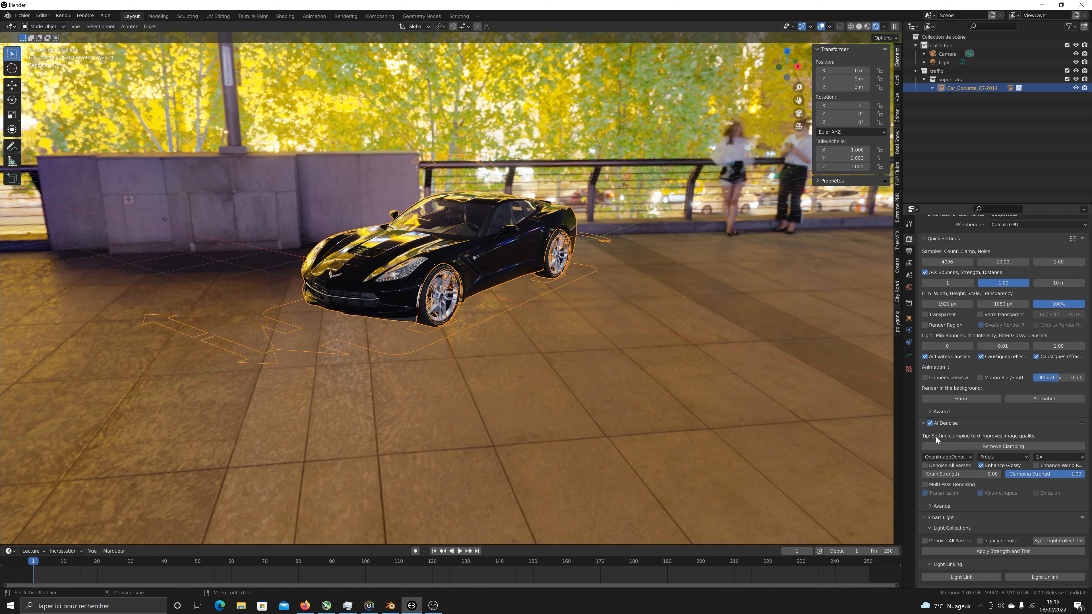
click(958, 460)
click(948, 476)
click(945, 458)
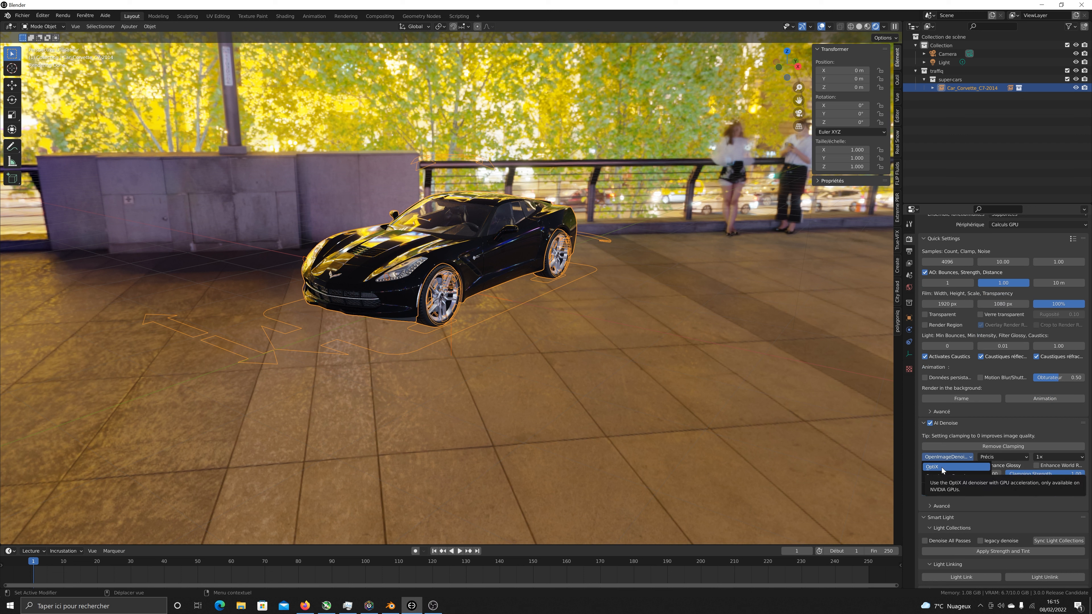
click(942, 468)
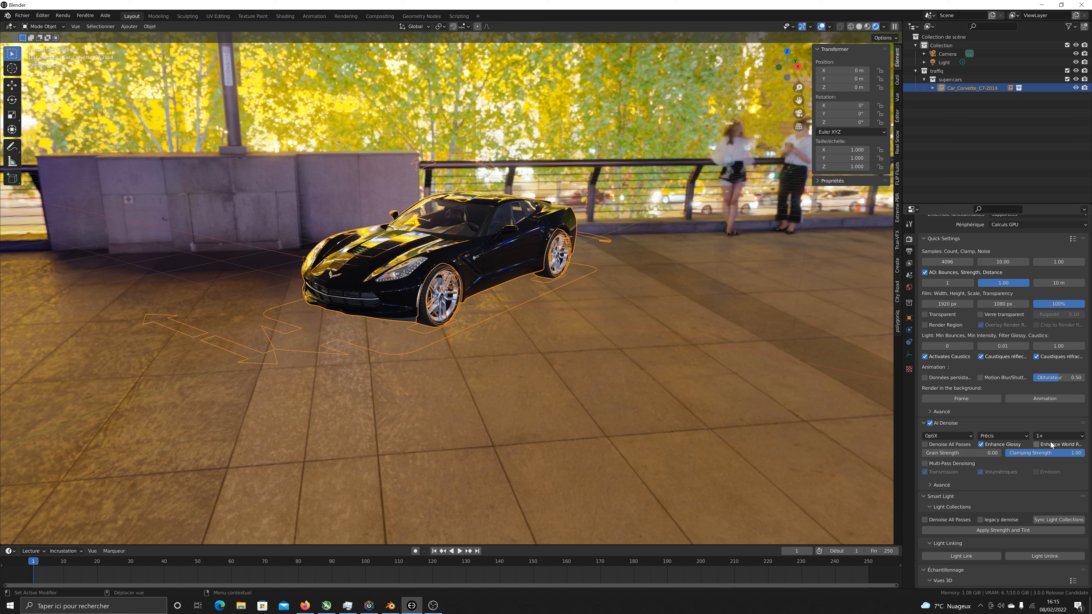
Expand the advanced AI Denoise options, keep Albedo and Normal as denoising input, and enable Multi-Pass Denoising.
click(1010, 434)
click(942, 486)
scroll(942, 486, down, 1)
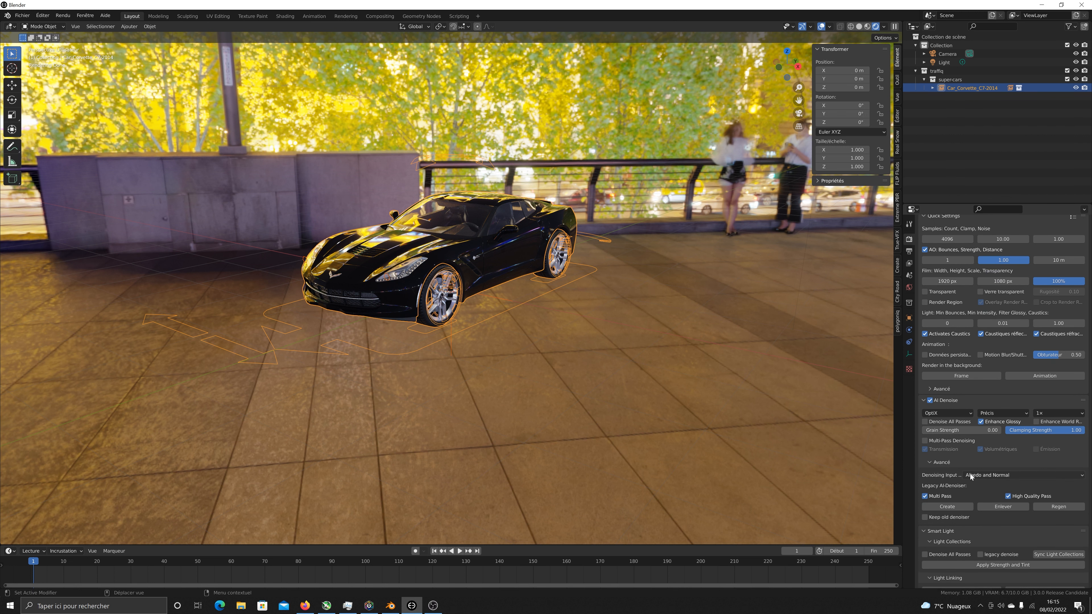
click(969, 475)
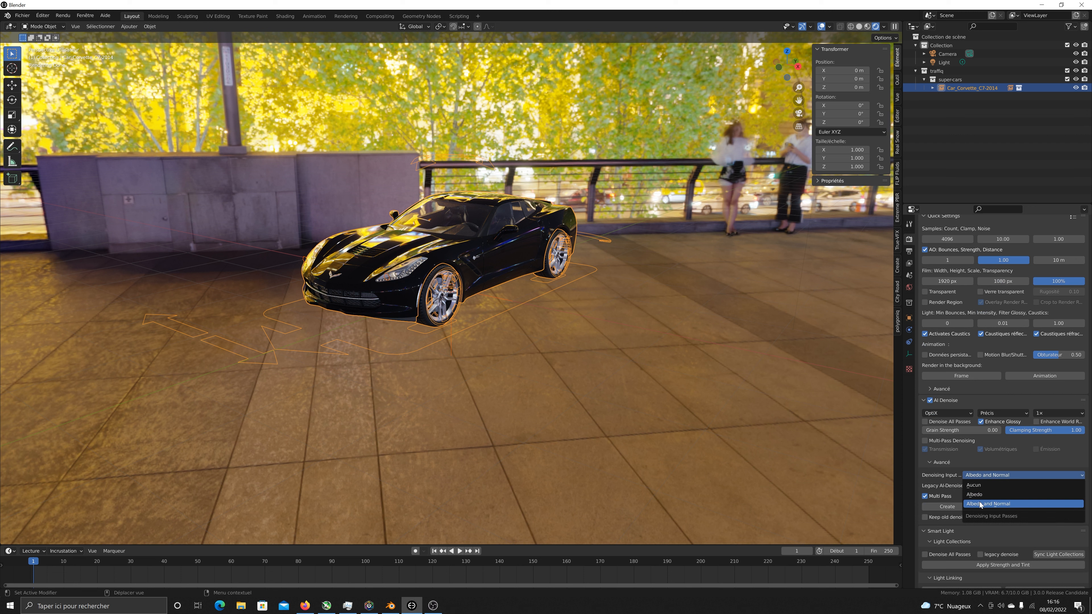
click(973, 441)
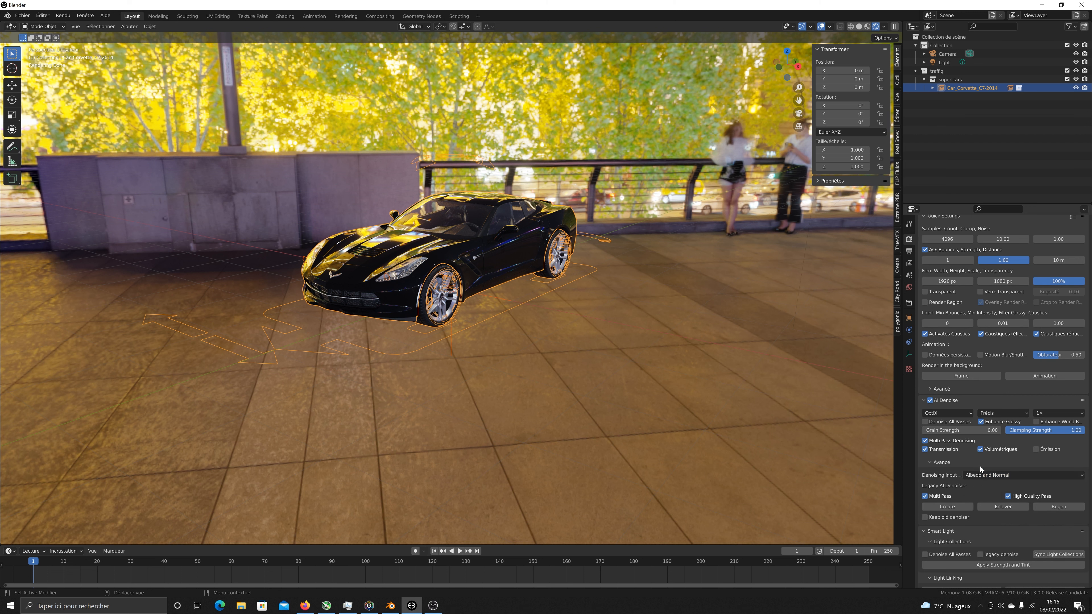
Examine the sampling, light path and volume render settings, expanding Chemins de lumière and Volumes.
scroll(980, 465, down, 8)
scroll(943, 434, down, 5)
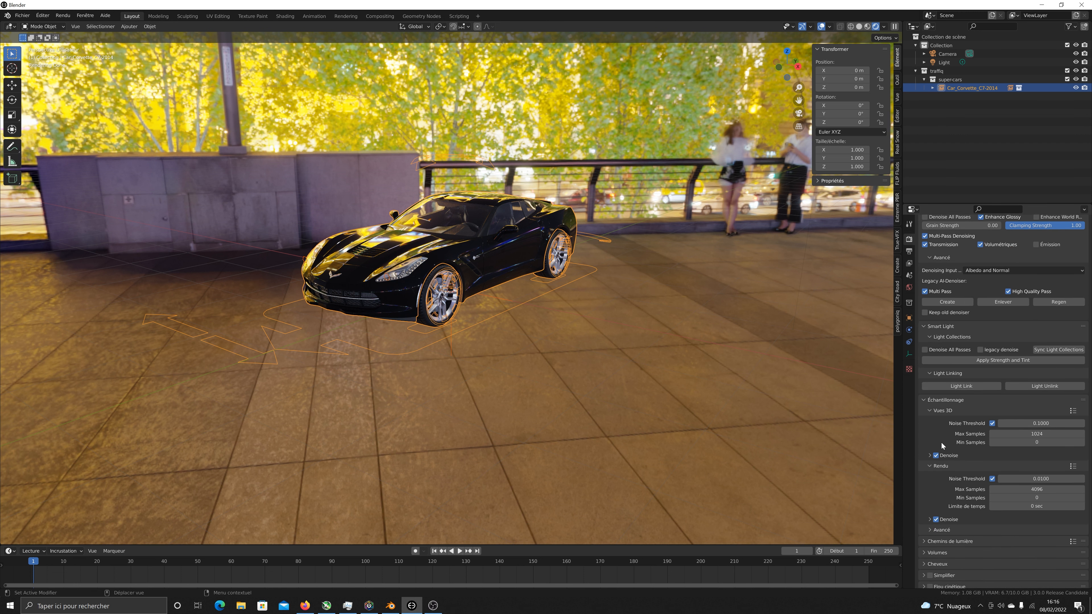
click(932, 486)
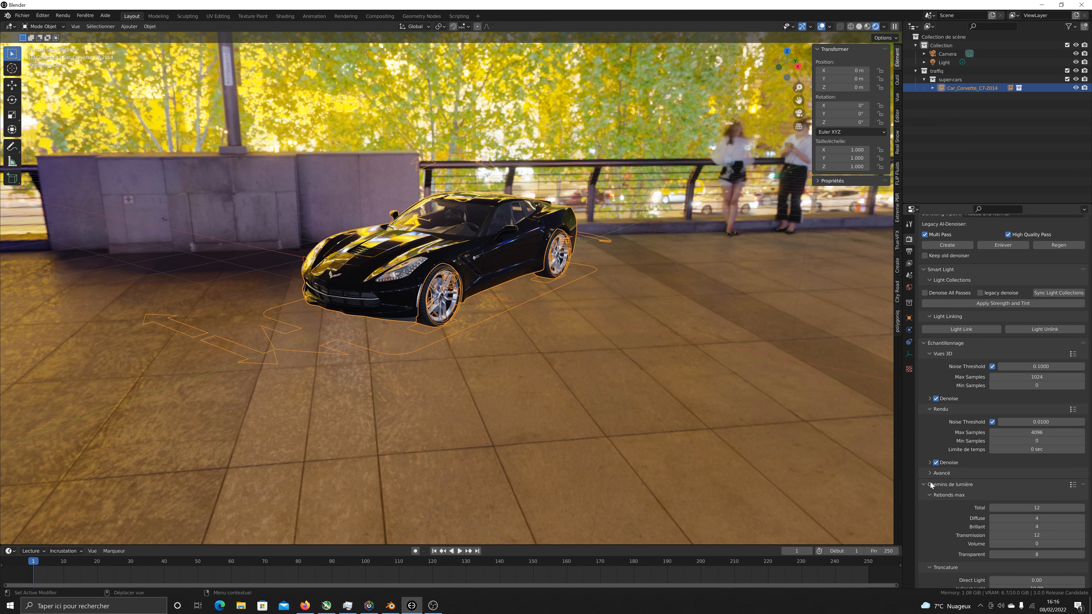
scroll(932, 487, down, 3)
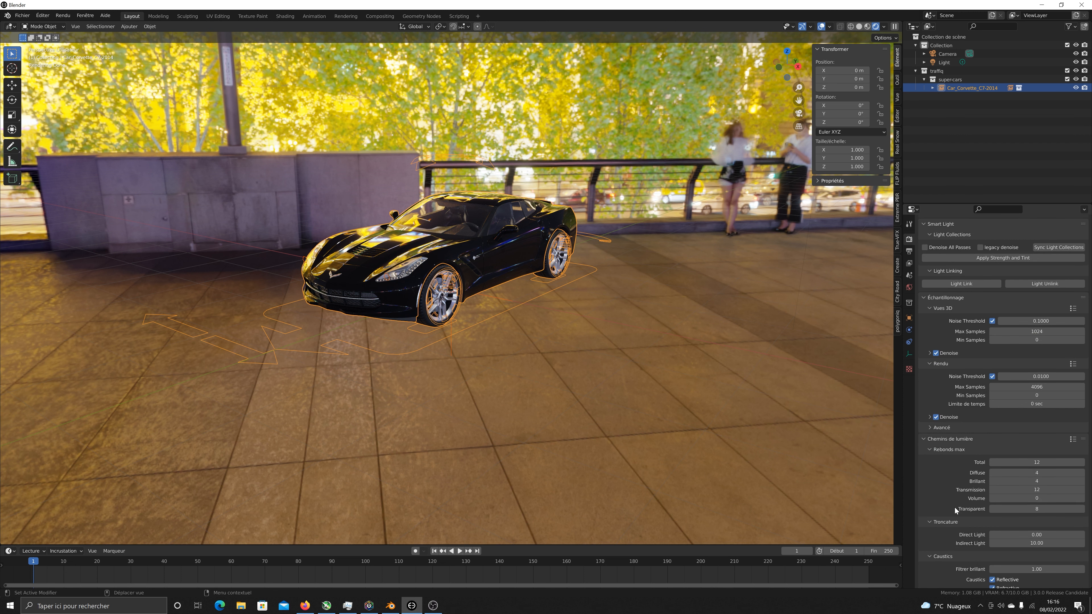
scroll(955, 507, down, 4)
scroll(955, 511, down, 3)
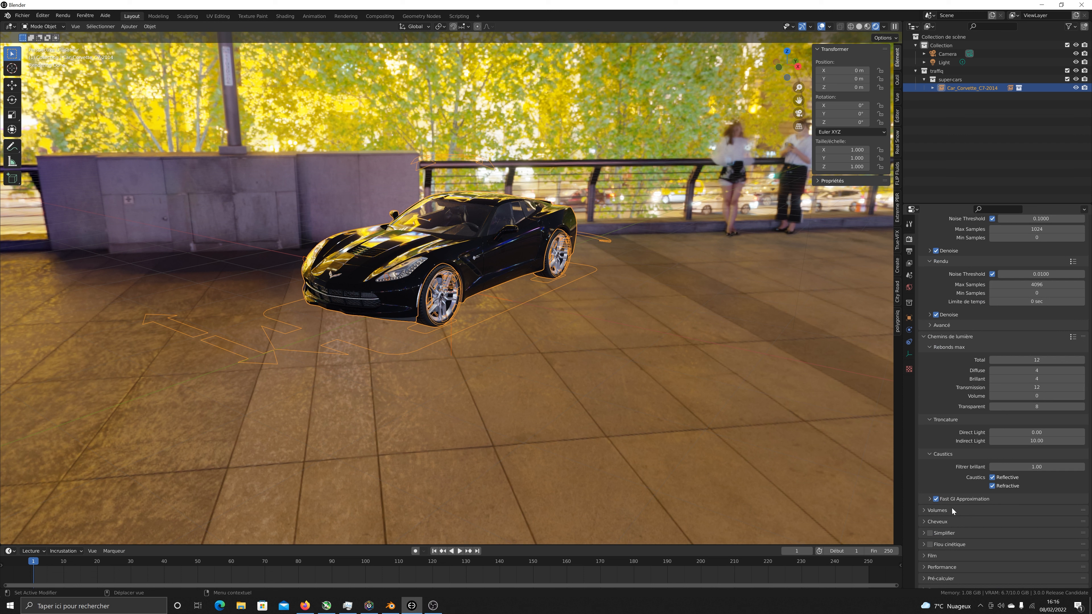
click(934, 511)
scroll(934, 512, down, 3)
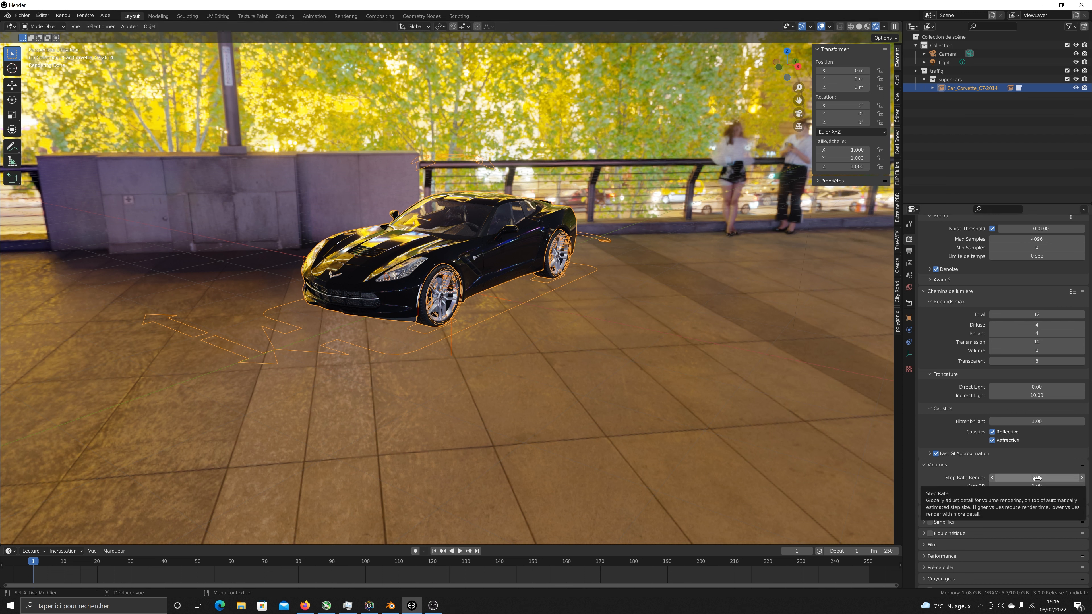
scroll(1024, 535, down, 1)
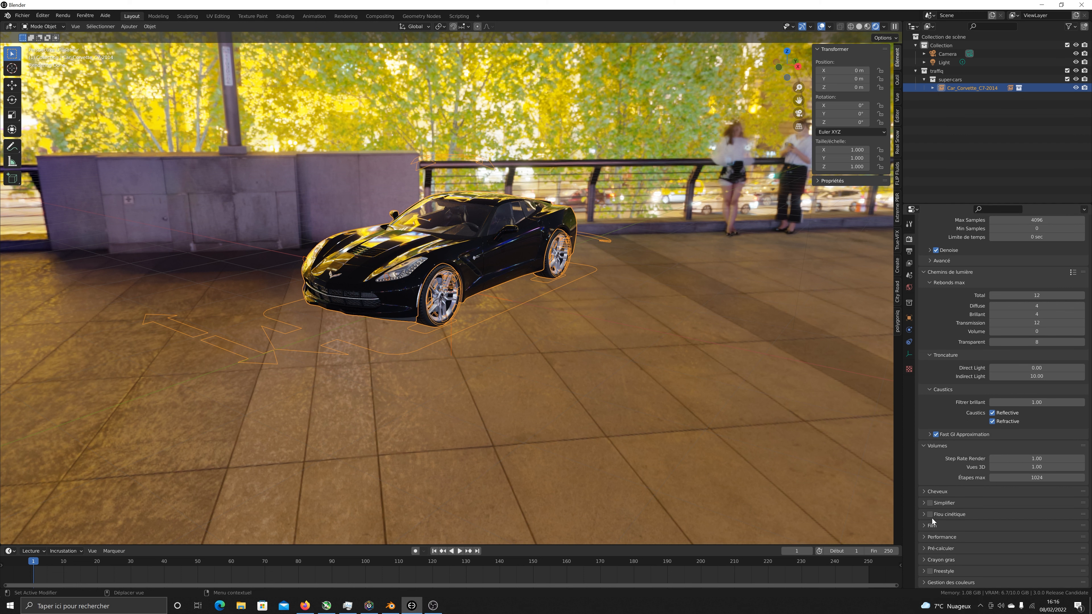
Examine the Performance and Gestion des couleurs settings, and return to the AI Denoise options.
click(923, 536)
scroll(984, 541, down, 6)
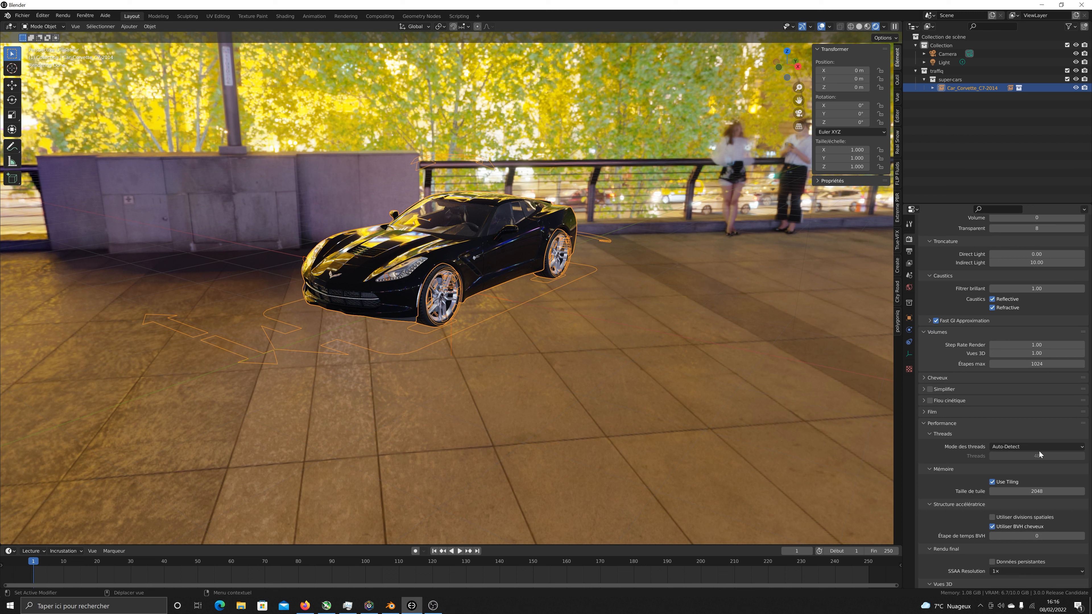
click(919, 423)
click(925, 582)
scroll(1009, 553, down, 4)
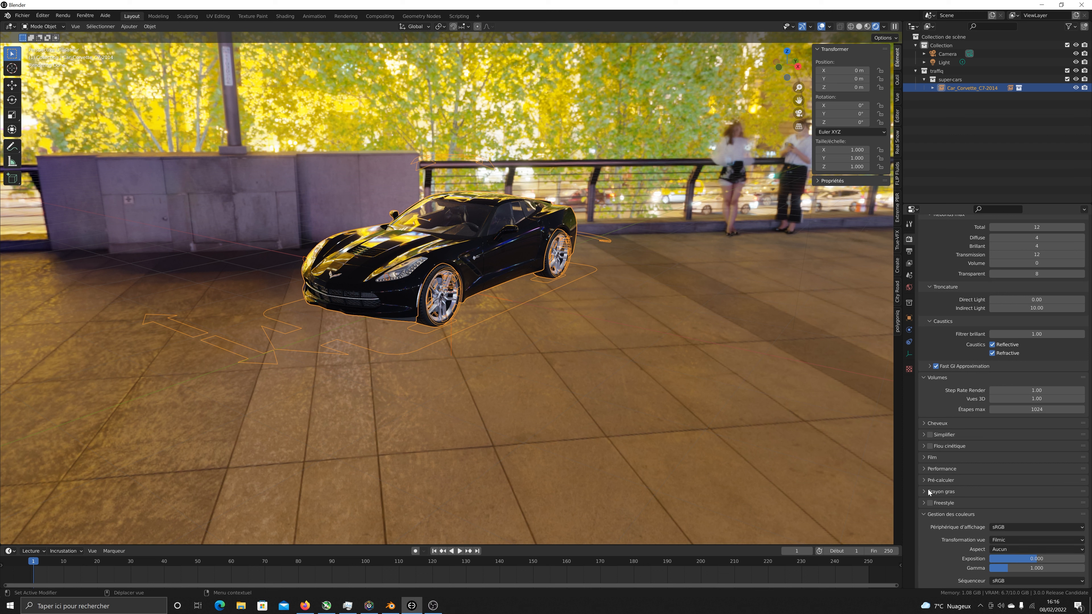
scroll(935, 485, up, 12)
scroll(934, 485, up, 2)
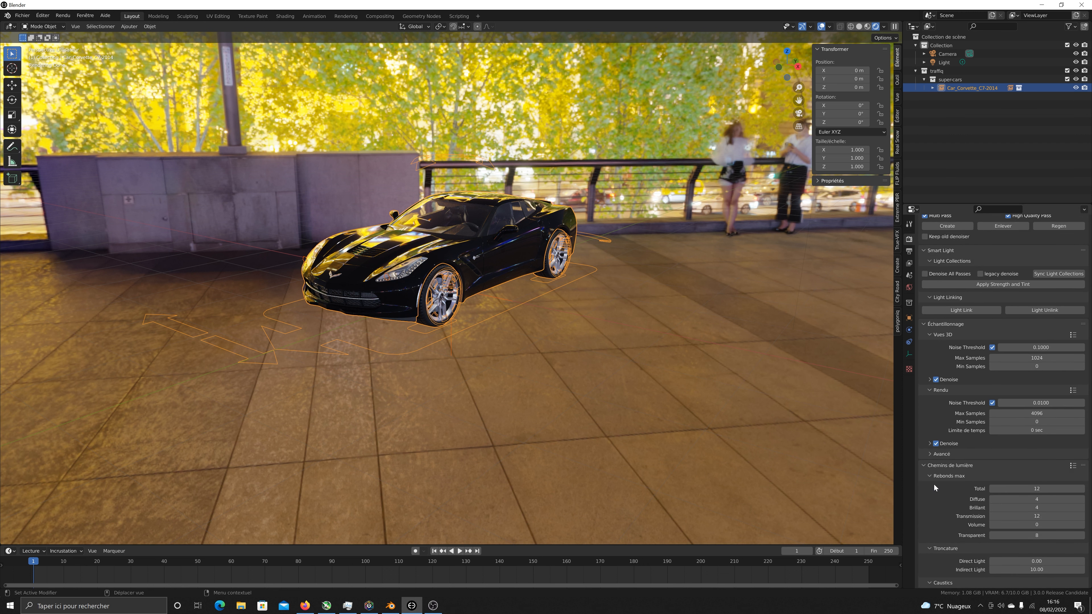
scroll(976, 423, up, 6)
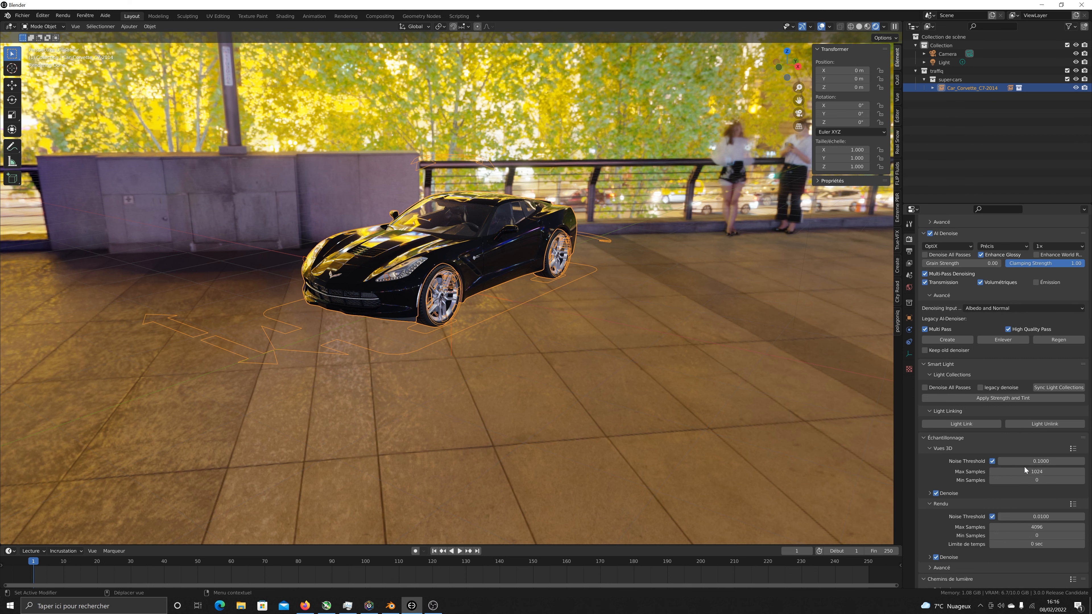
scroll(1026, 469, up, 3)
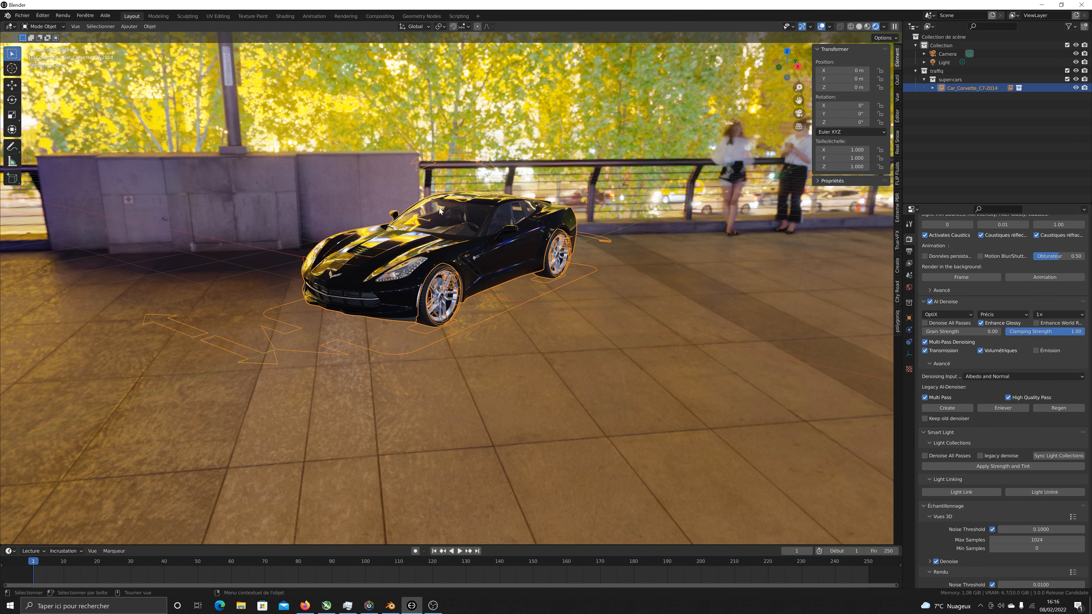
View the Corvette from several sides, switch to the camera view, and render the image.
drag(794, 58, 805, 68)
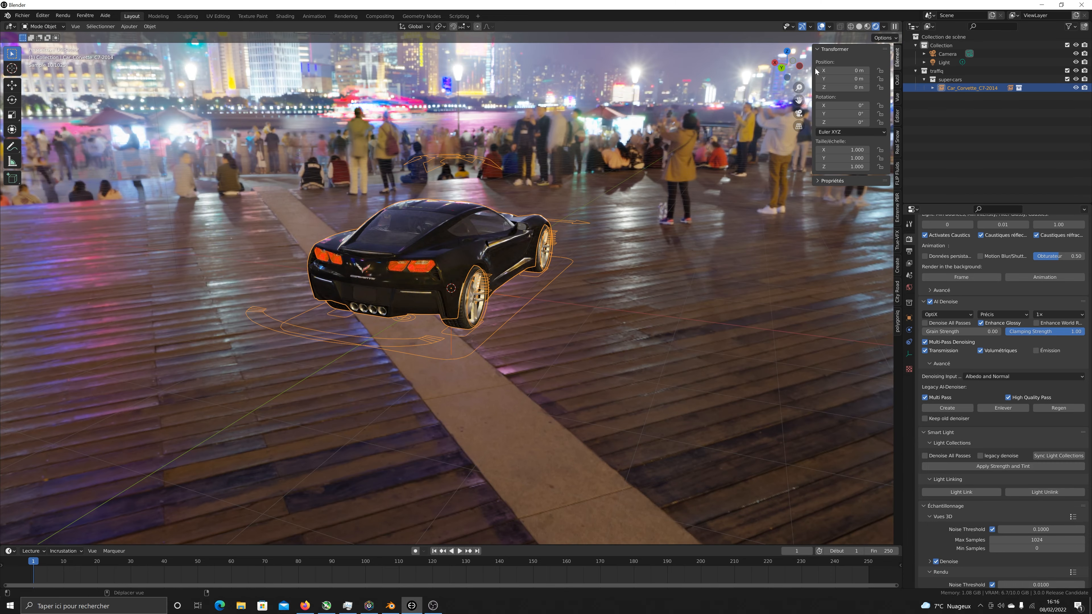
mouse_move(786, 70)
mouse_down()
mouse_move(797, 72)
mouse_move(799, 99)
mouse_move(783, 65)
mouse_up()
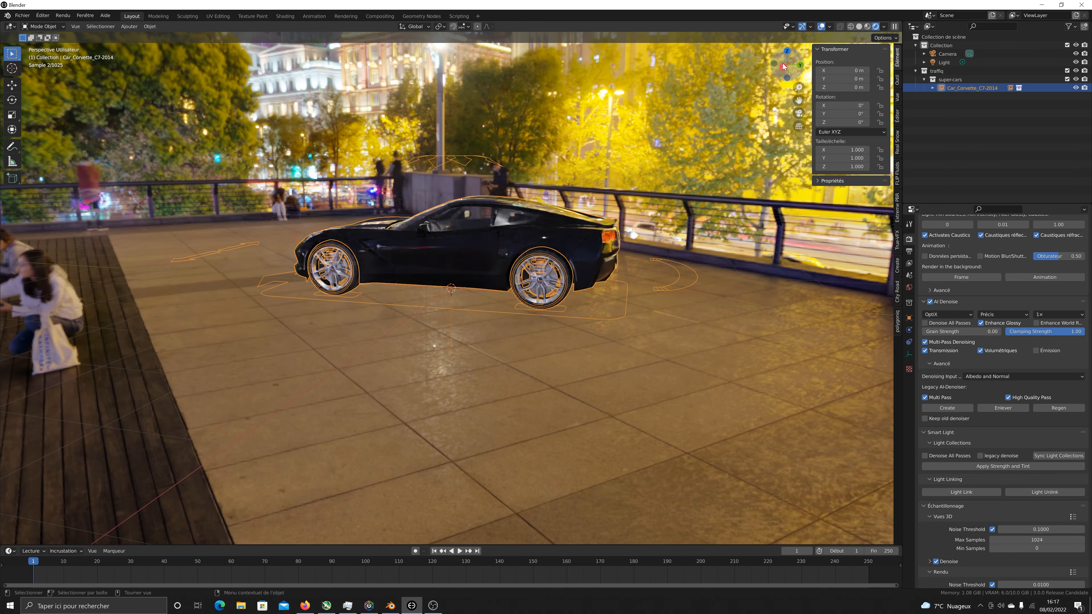
drag(782, 65, 786, 119)
click(799, 113)
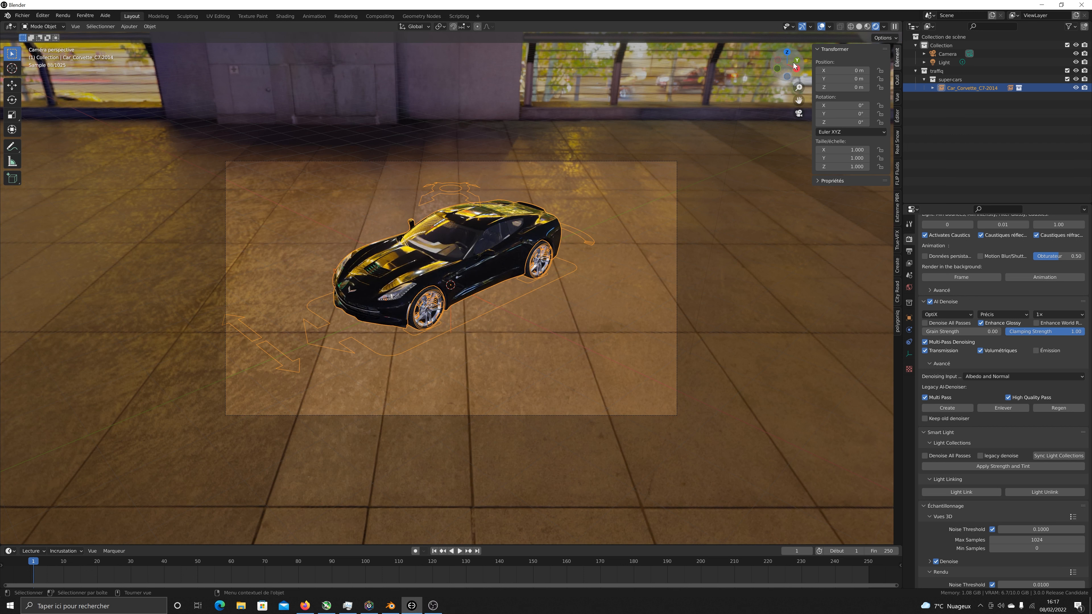
click(63, 16)
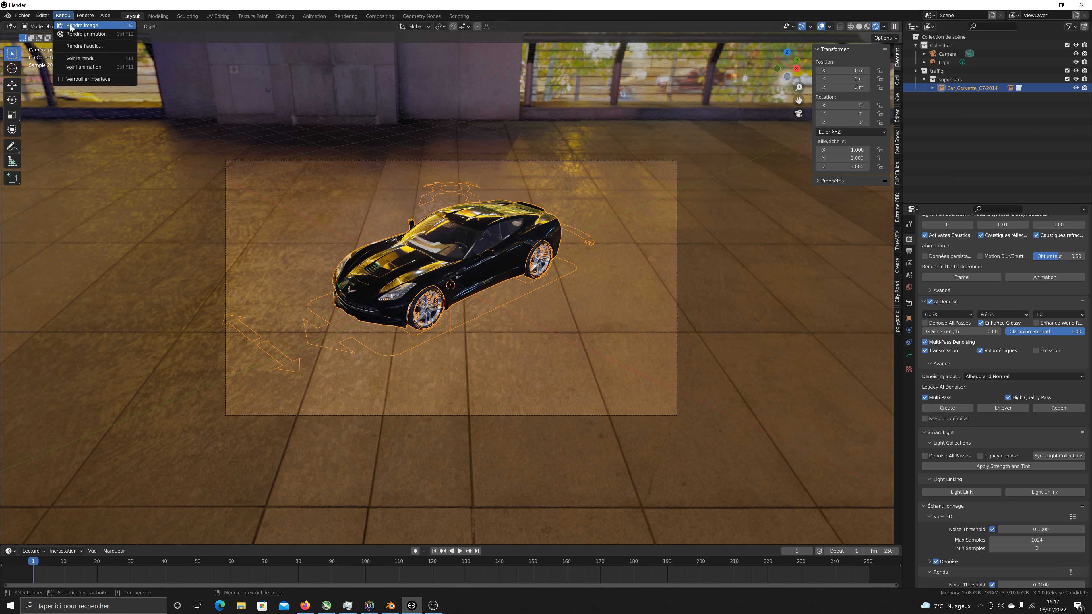
click(70, 27)
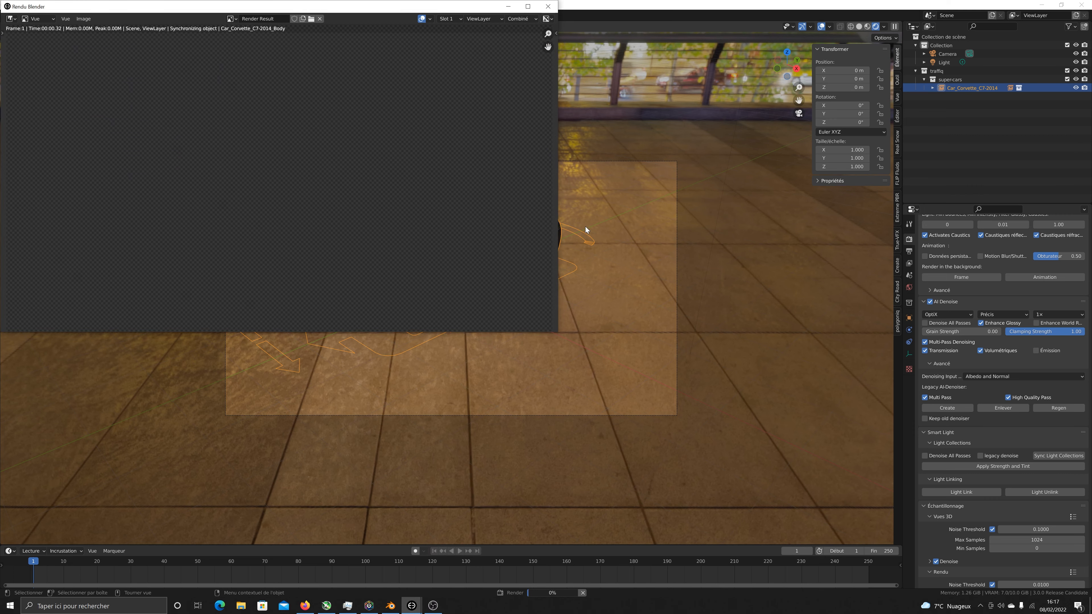
Maximize the render result window and examine the rendered car up close.
click(527, 7)
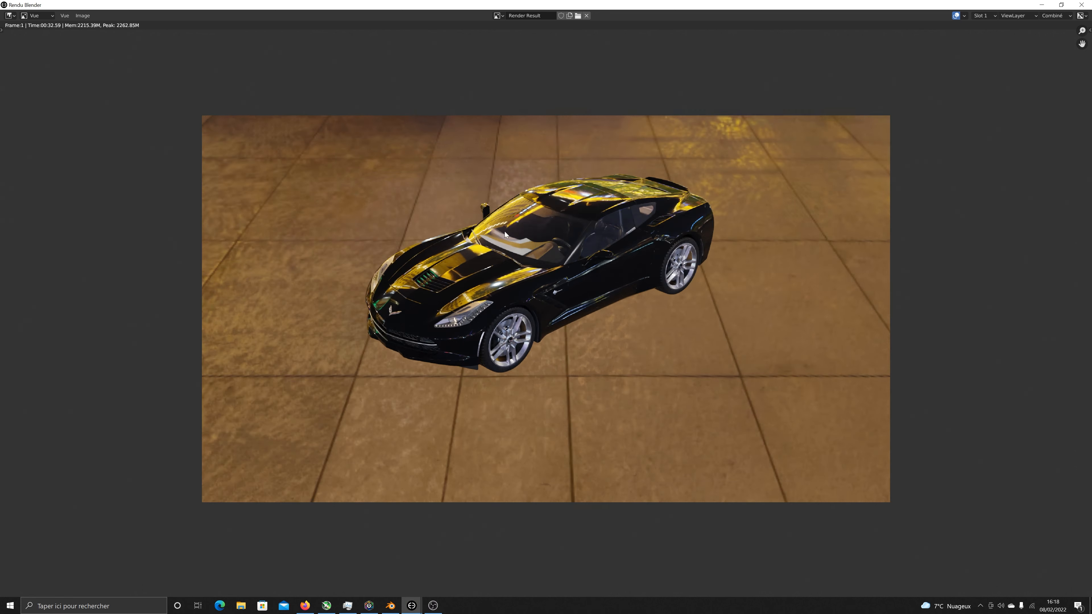
scroll(502, 251, up, 3)
scroll(502, 254, down, 2)
scroll(502, 257, down, 1)
scroll(658, 197, up, 3)
scroll(658, 193, down, 2)
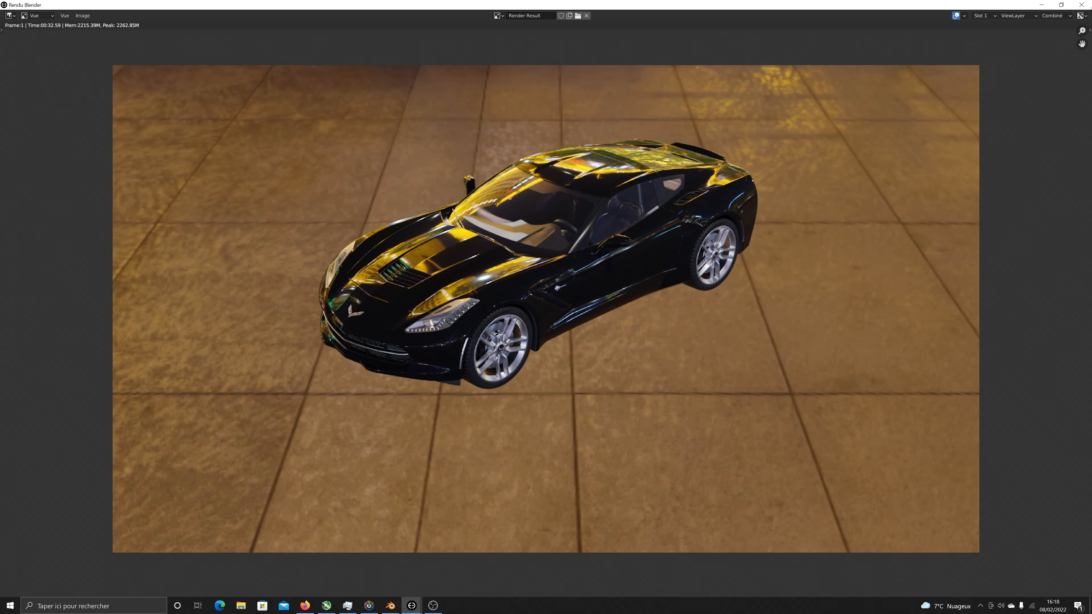
Close the render result, set the film resolution scale to 200% in the quick settings, and render the image again.
click(1081, 4)
scroll(991, 336, up, 1)
scroll(991, 340, up, 5)
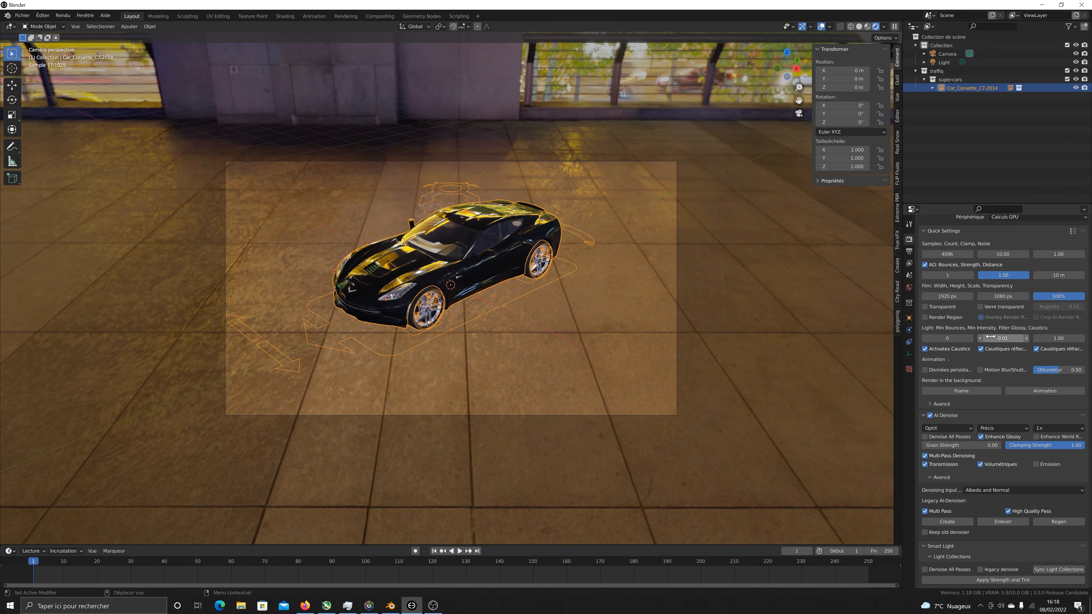
click(1059, 338)
text(200)
key(Return)
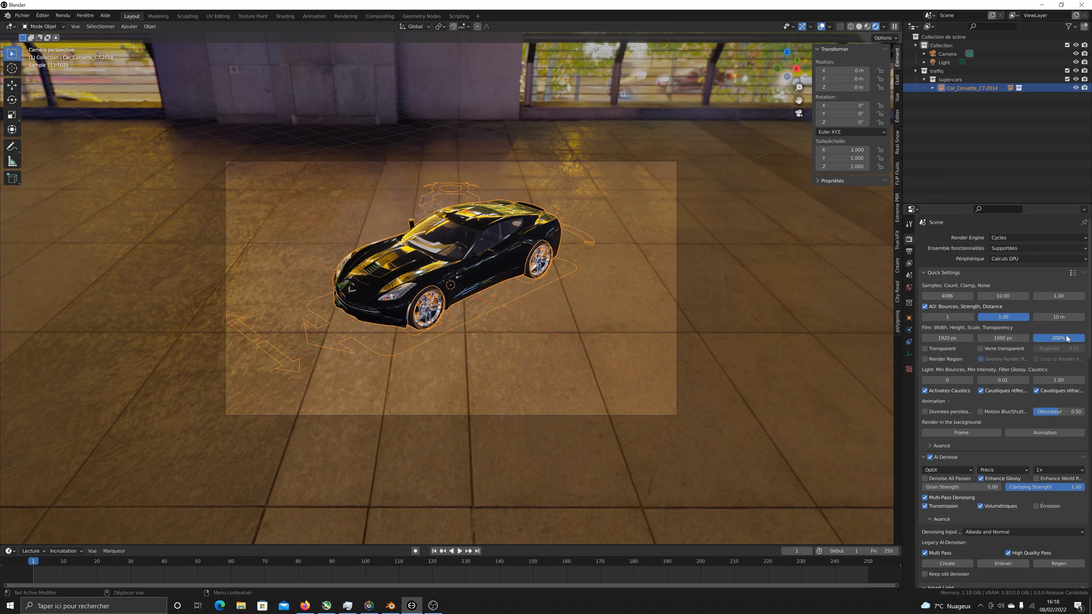
click(63, 15)
click(81, 25)
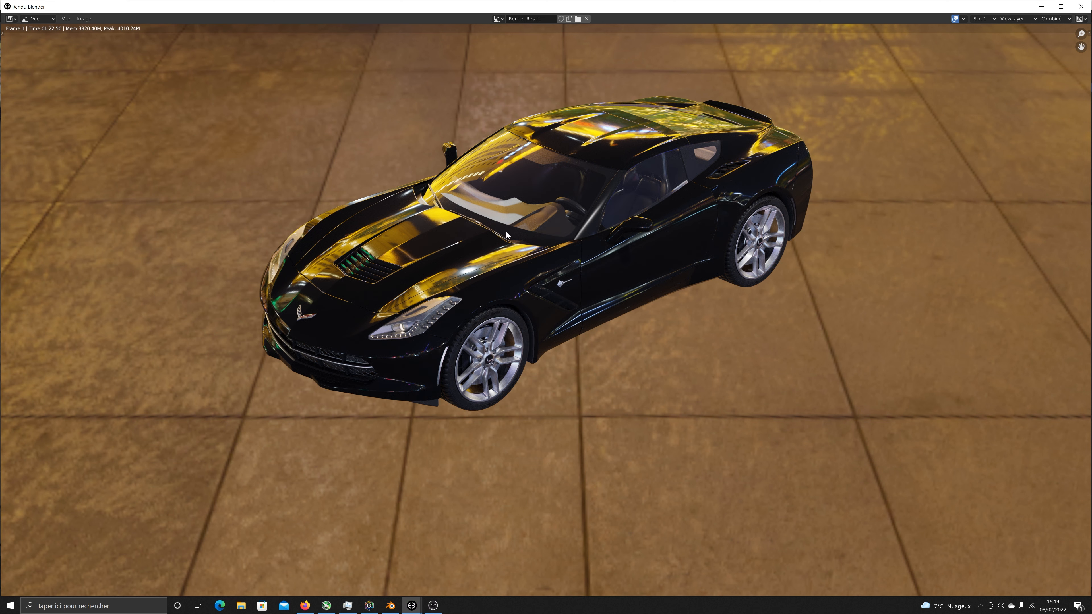
Examine the front wheel, headlight and bodywork up close in the new Corvette render, and return to the whole car.
scroll(574, 292, up, 5)
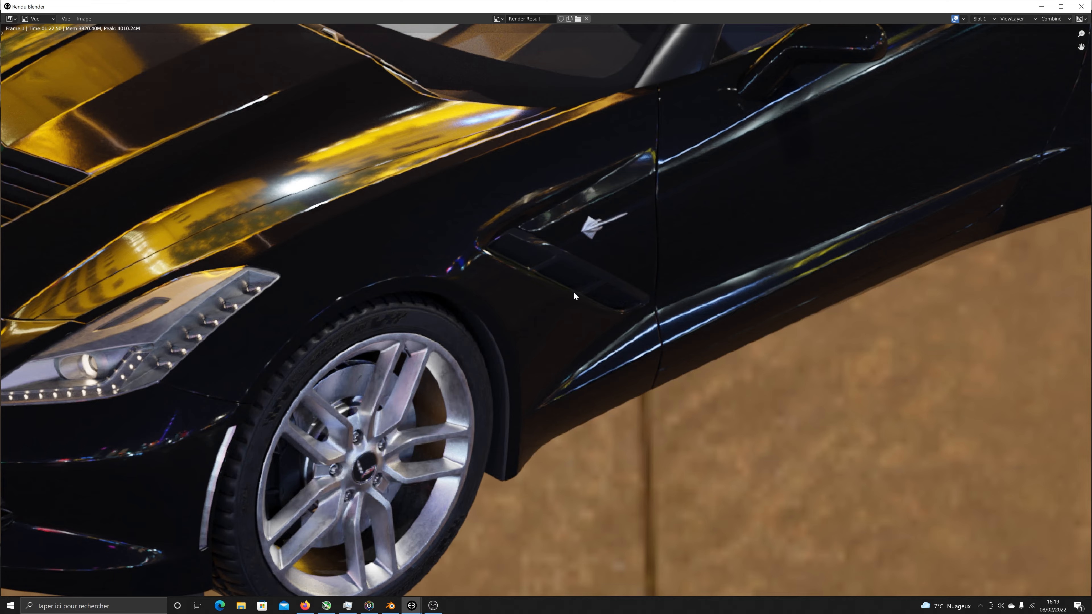
scroll(573, 292, down, 4)
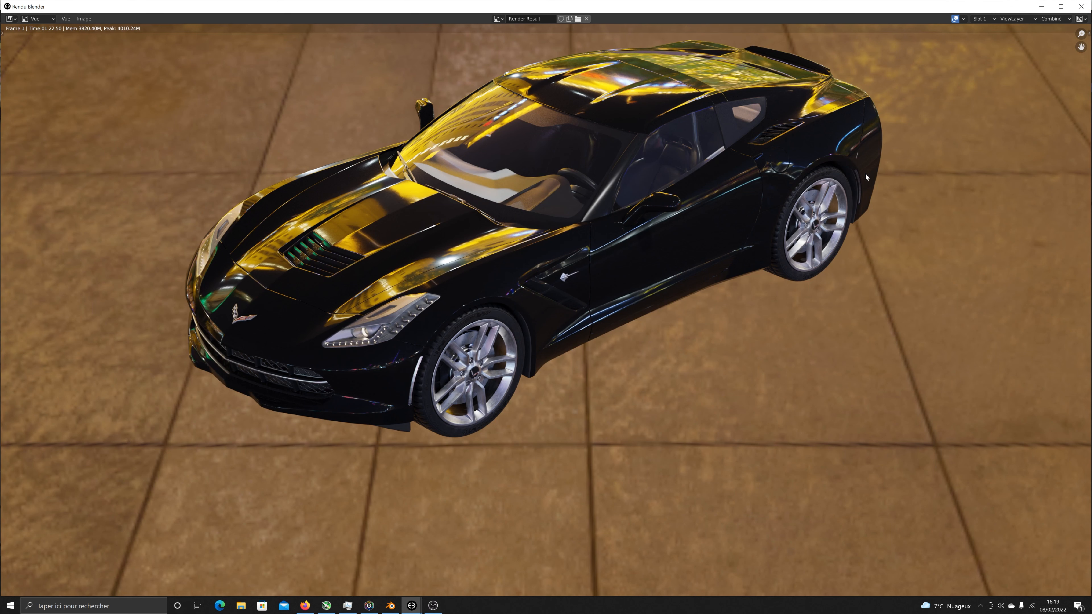
scroll(779, 204, down, 2)
scroll(774, 208, up, 1)
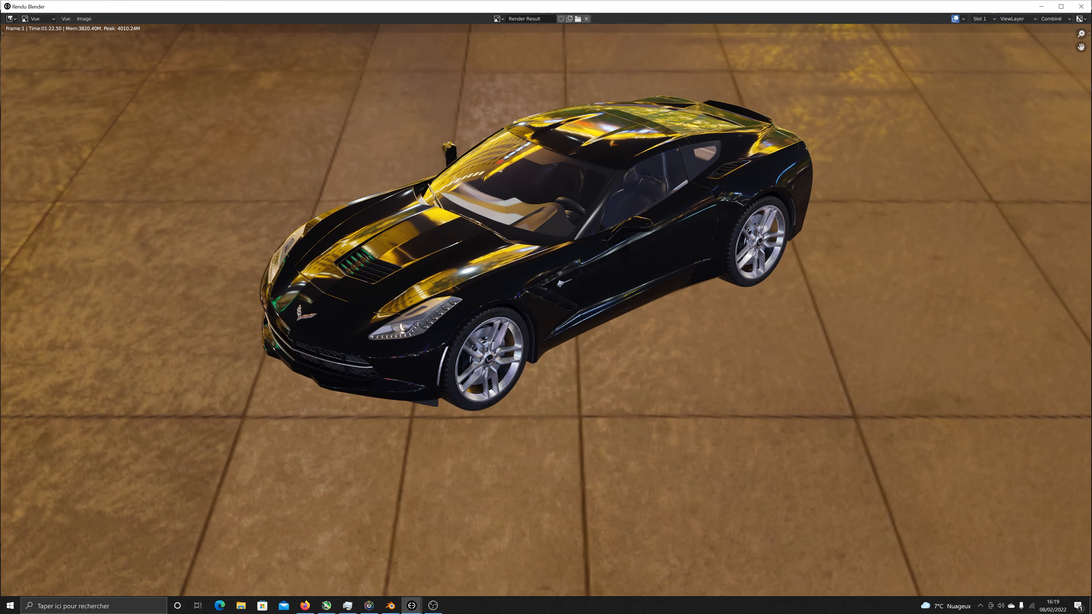